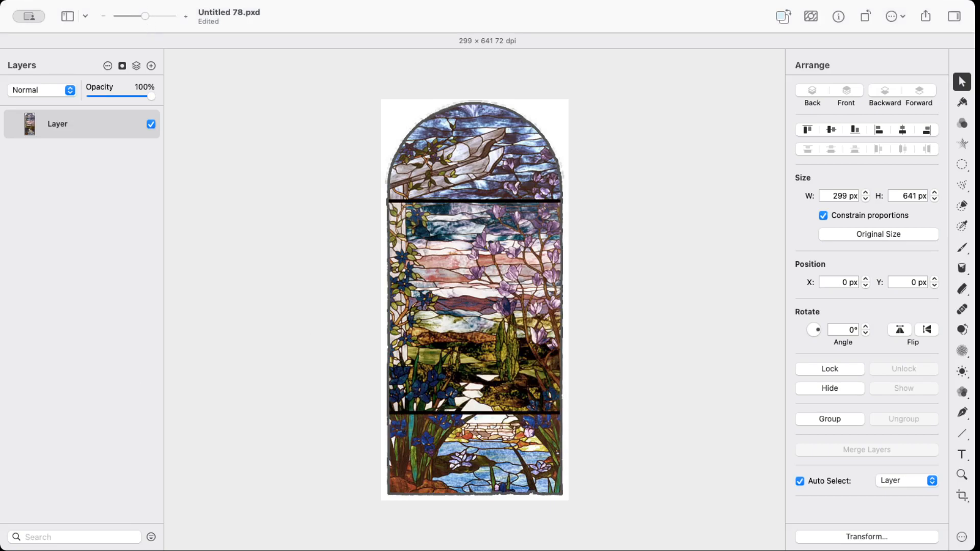
Apply Super Resolution to the stained-glass window image and compare the original and upscaled versions around the magnolia blossoms
click(113, 23)
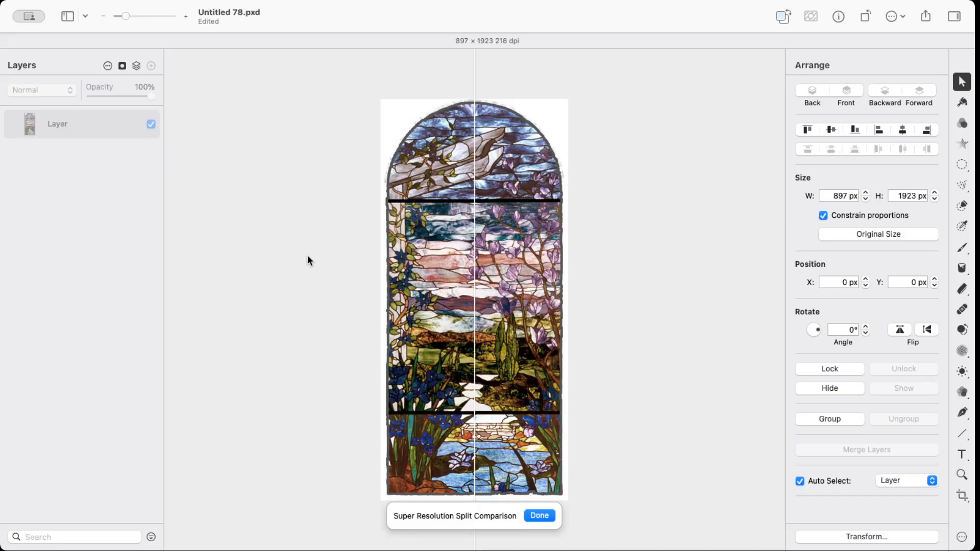
mouse_move(123, 16)
drag(126, 17, 145, 24)
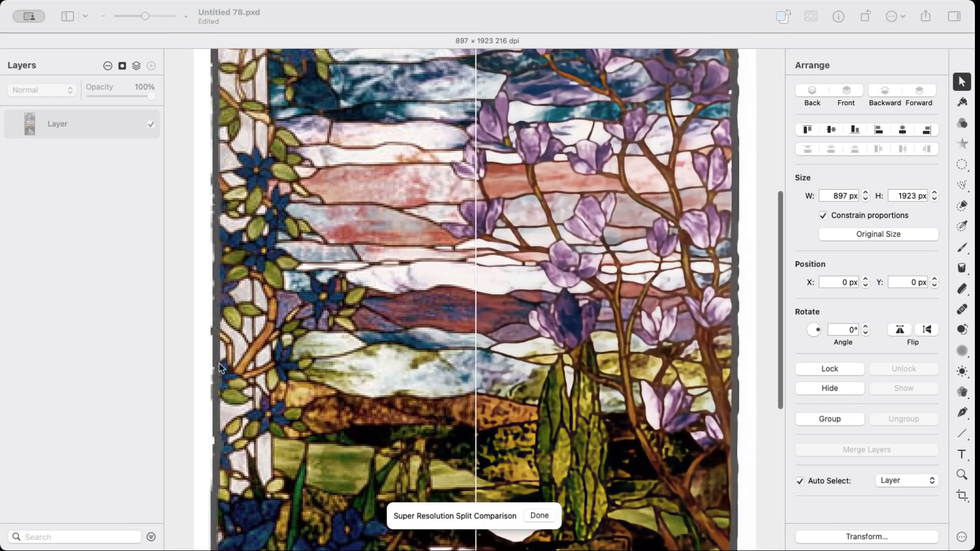
click(124, 341)
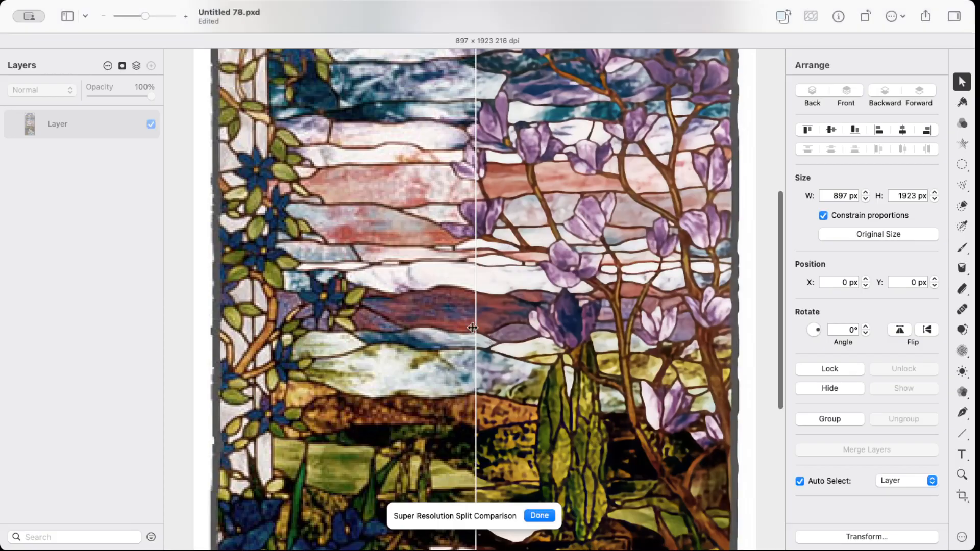
drag(475, 327, 642, 328)
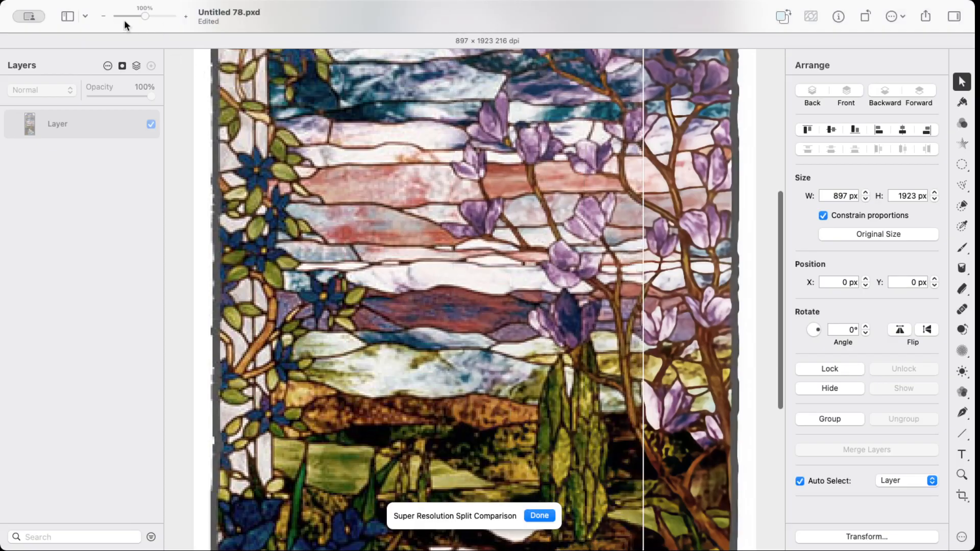
Examine the sky bands, magnolias and whole window in the split comparison by sweeping the divider across them at several magnifications
drag(144, 19, 150, 17)
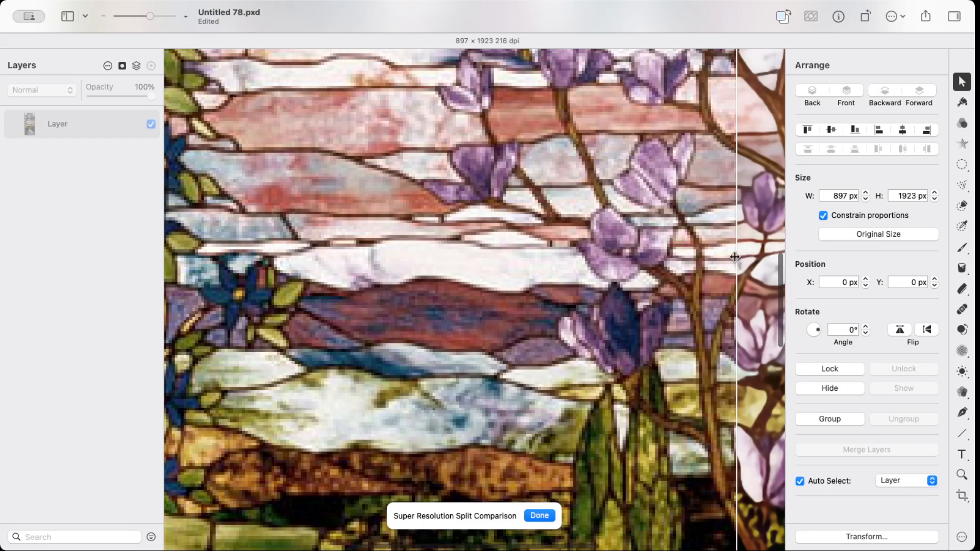
drag(734, 257, 395, 282)
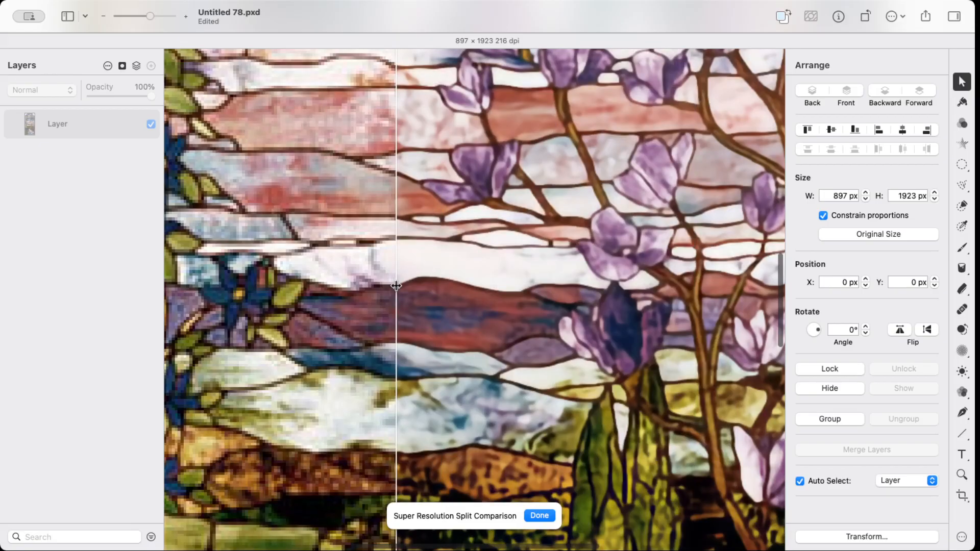
drag(149, 14, 146, 14)
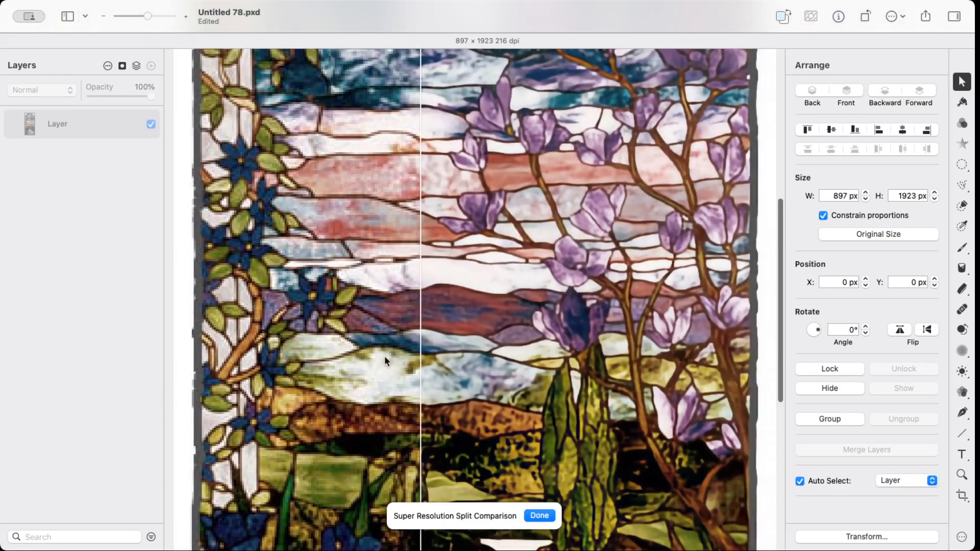
click(527, 545)
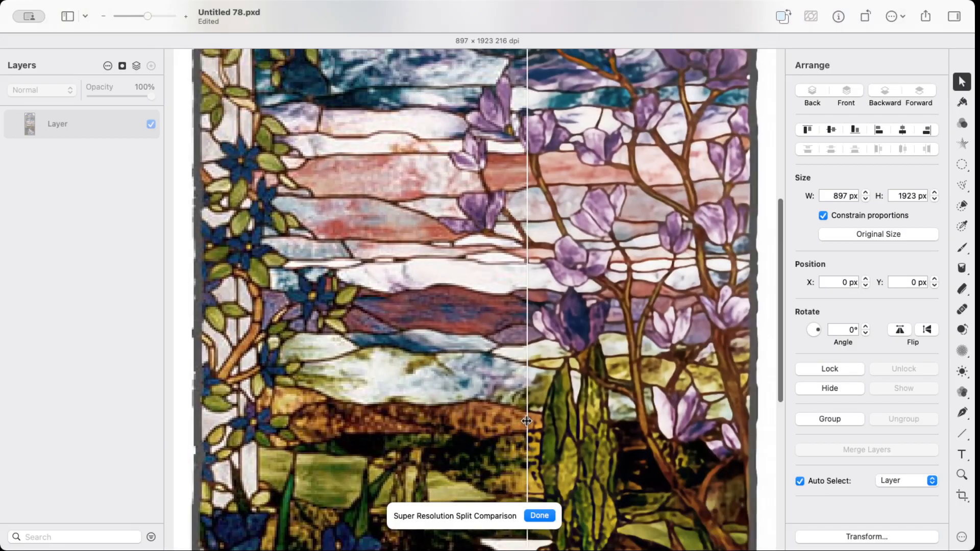
drag(526, 421, 398, 418)
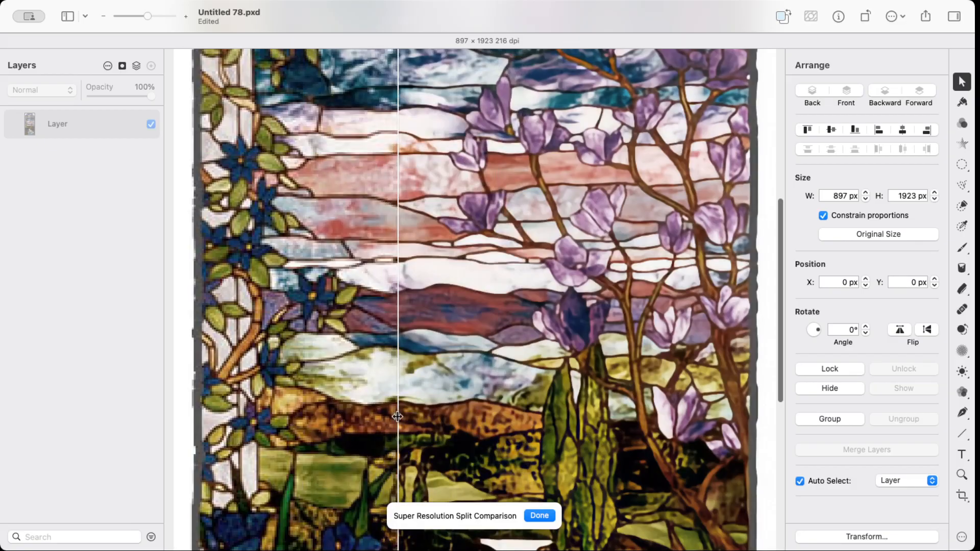
drag(148, 16, 128, 15)
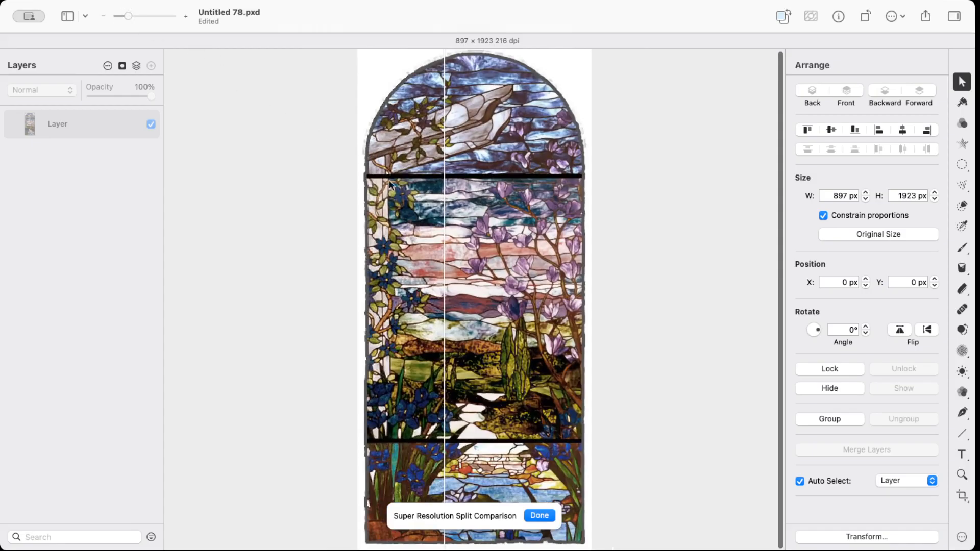
drag(441, 227, 473, 232)
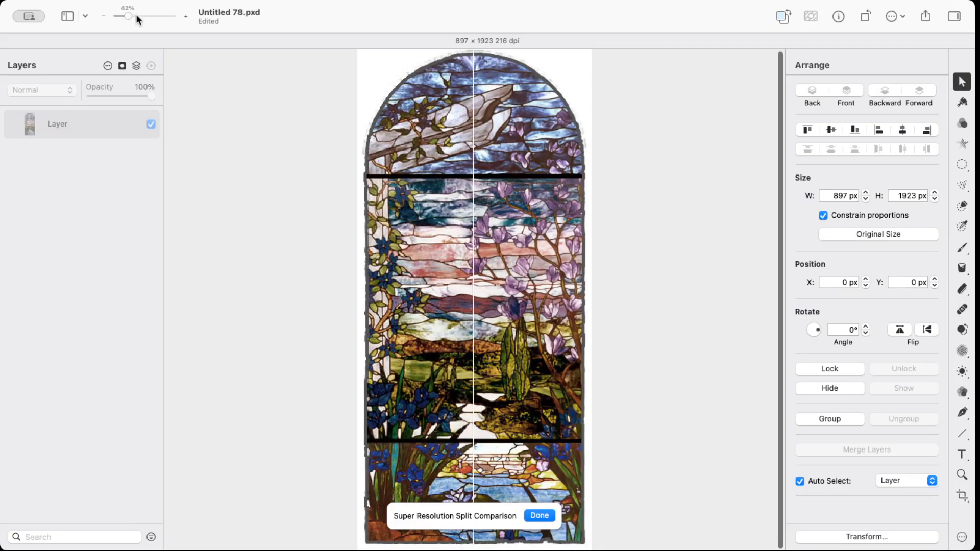
Compare the original and upscaled detail of the hills, cypress trees and white stepping stones in close-up
drag(128, 16, 155, 15)
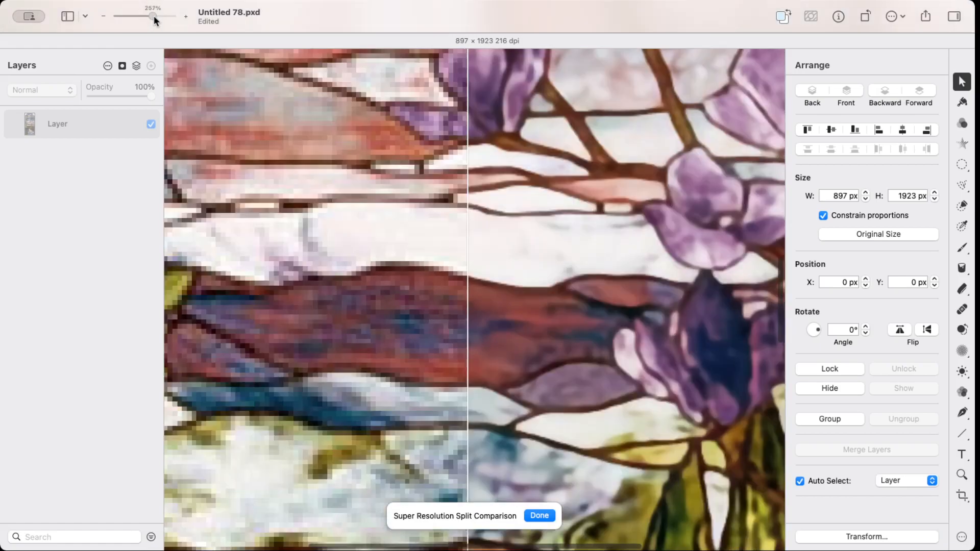
scroll(261, 125, down, 8)
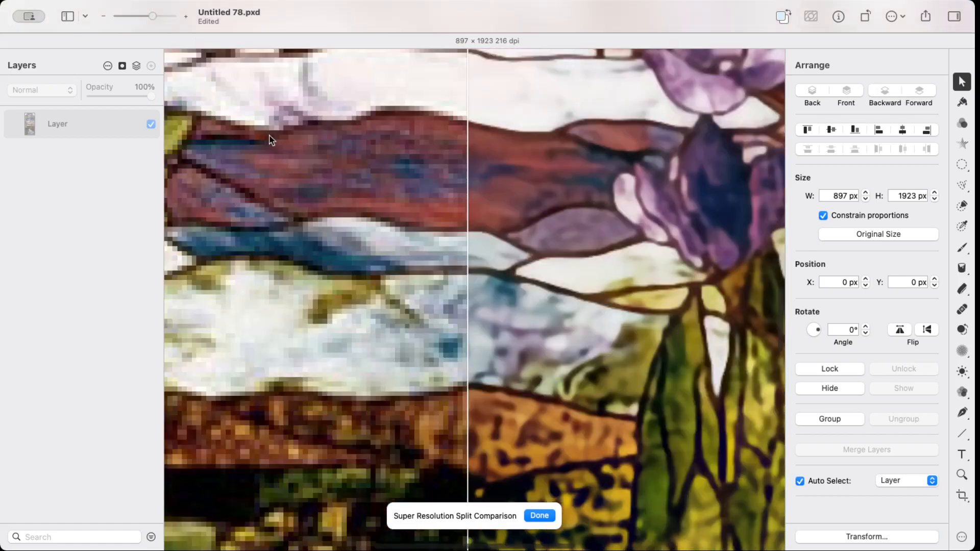
scroll(268, 137, down, 6)
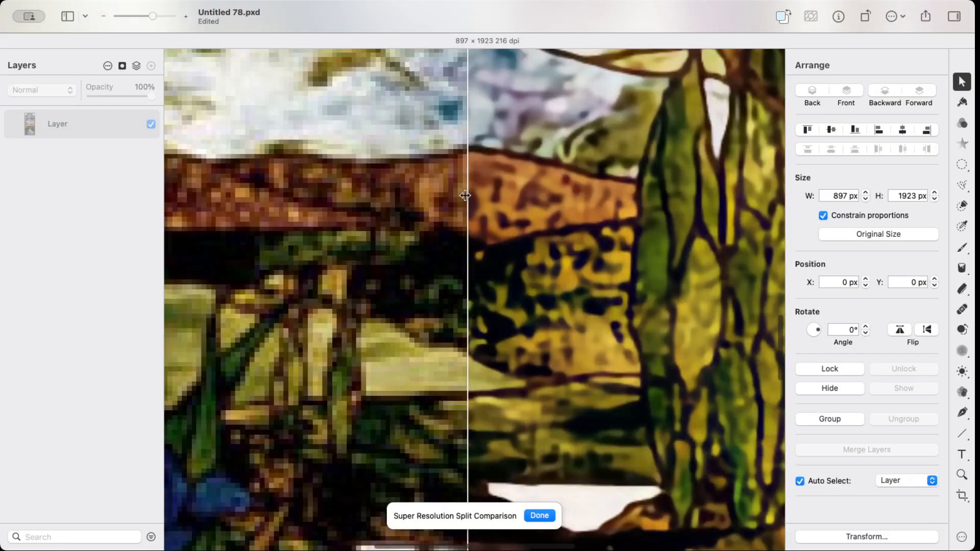
drag(465, 196, 386, 193)
scroll(314, 179, down, 2)
scroll(312, 179, down, 10)
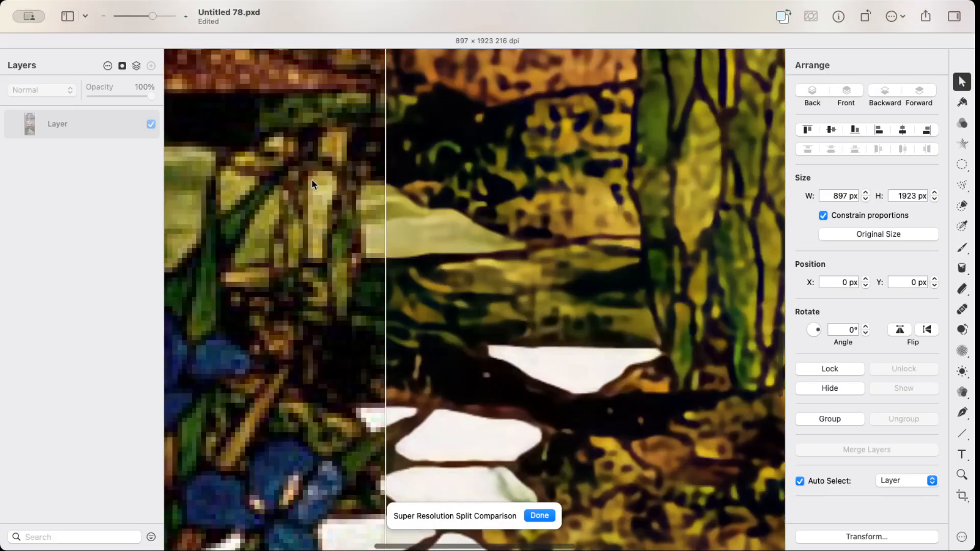
scroll(308, 179, down, 2)
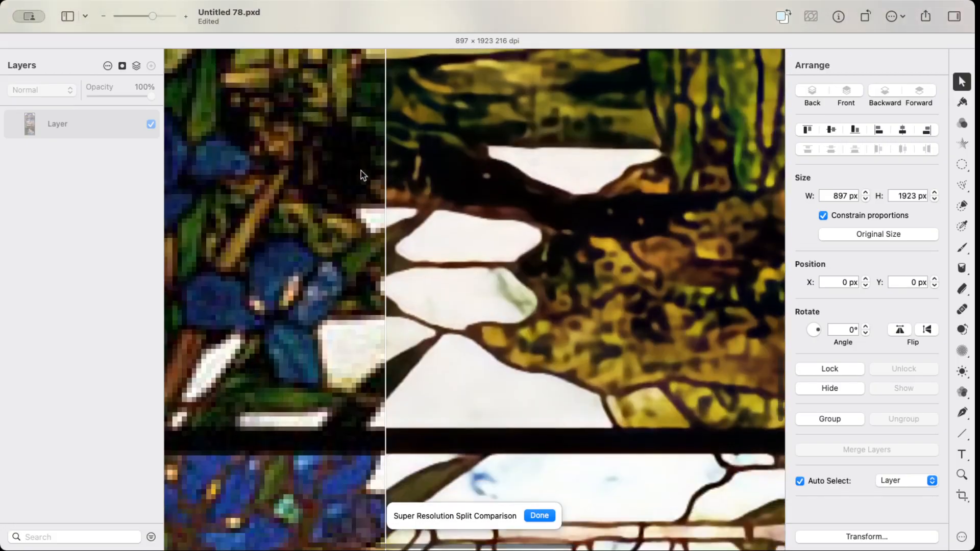
drag(382, 159, 322, 163)
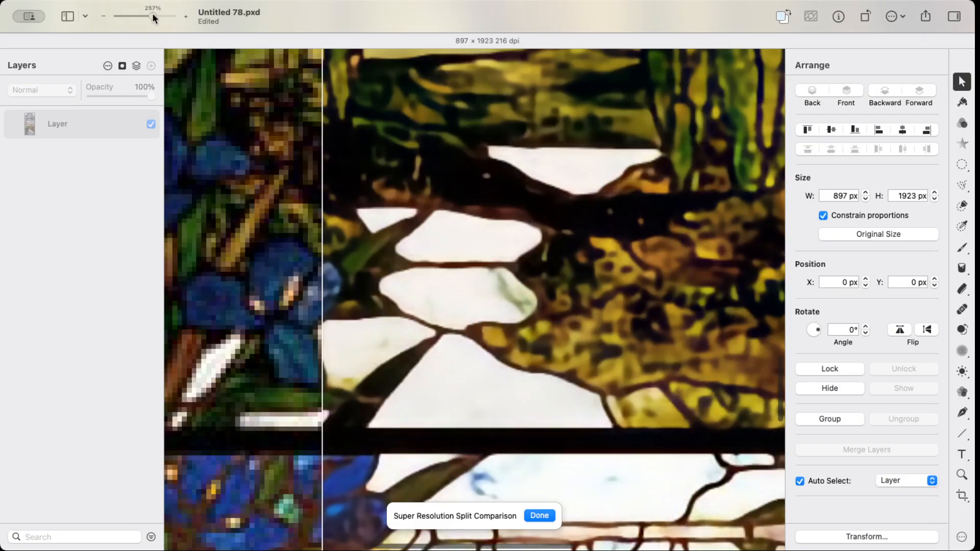
drag(153, 14, 141, 14)
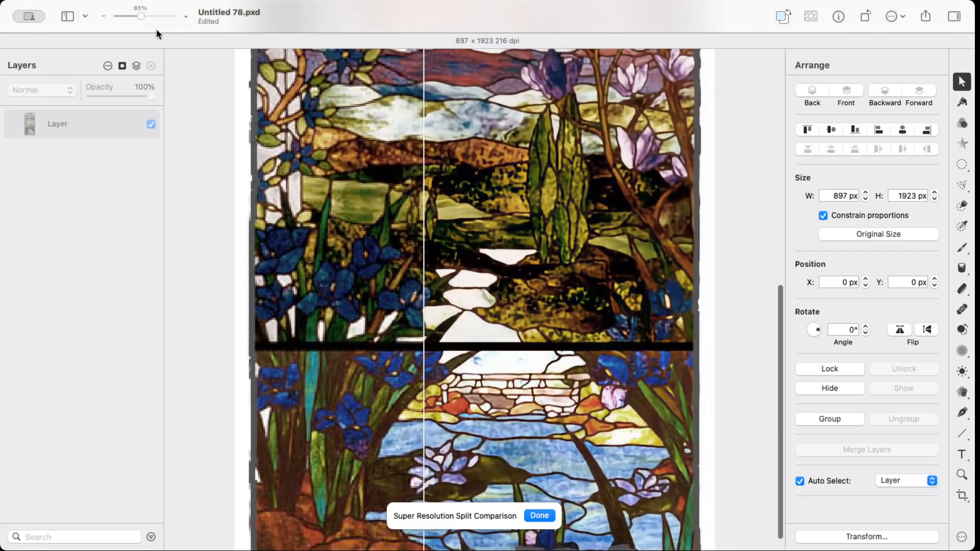
Compare the original and upscaled versions from the window's arch down to the irises, moving the divider toward the middle
scroll(382, 256, up, 10)
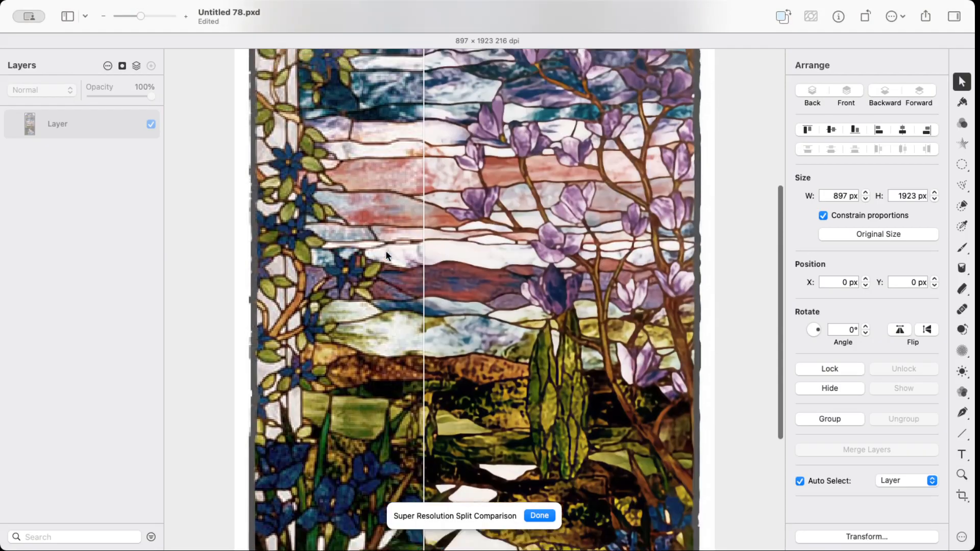
scroll(385, 250, up, 10)
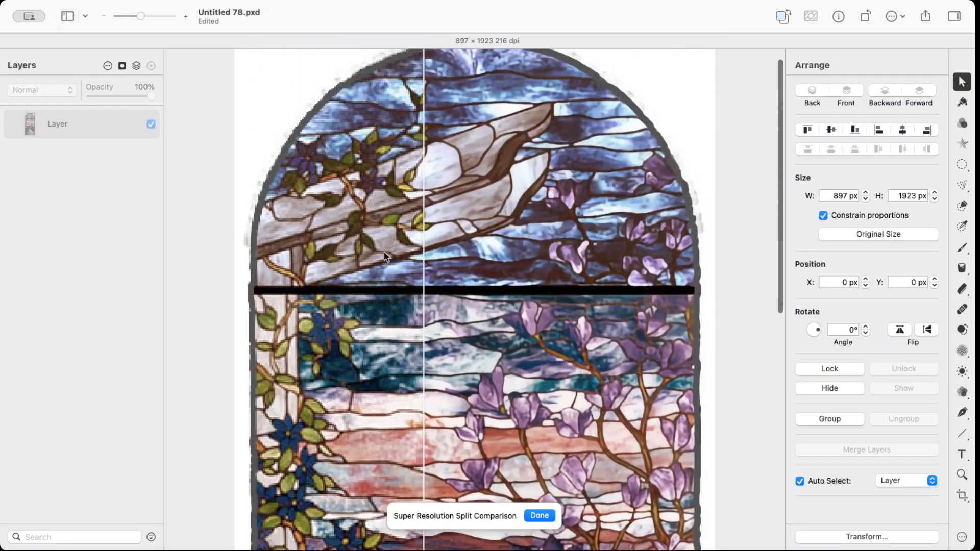
scroll(384, 253, down, 7)
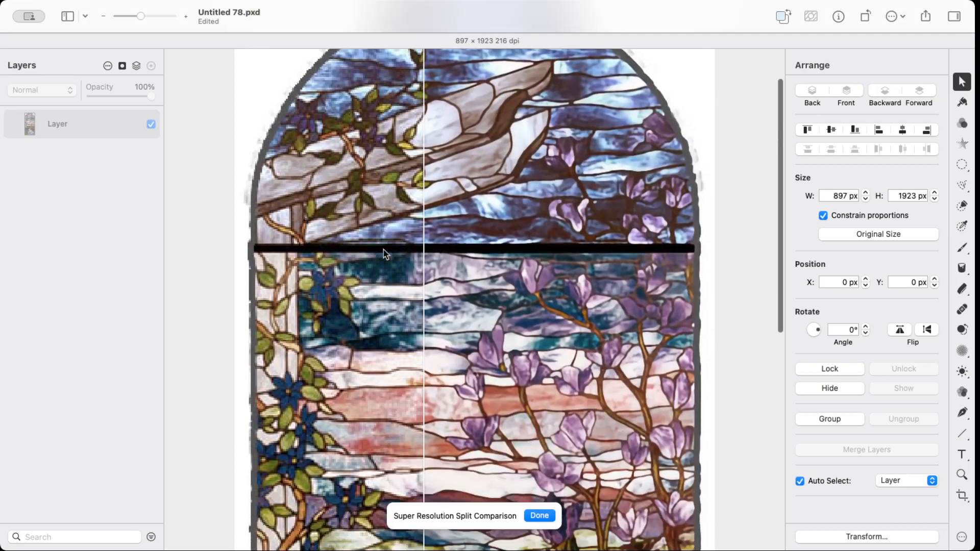
scroll(384, 254, down, 5)
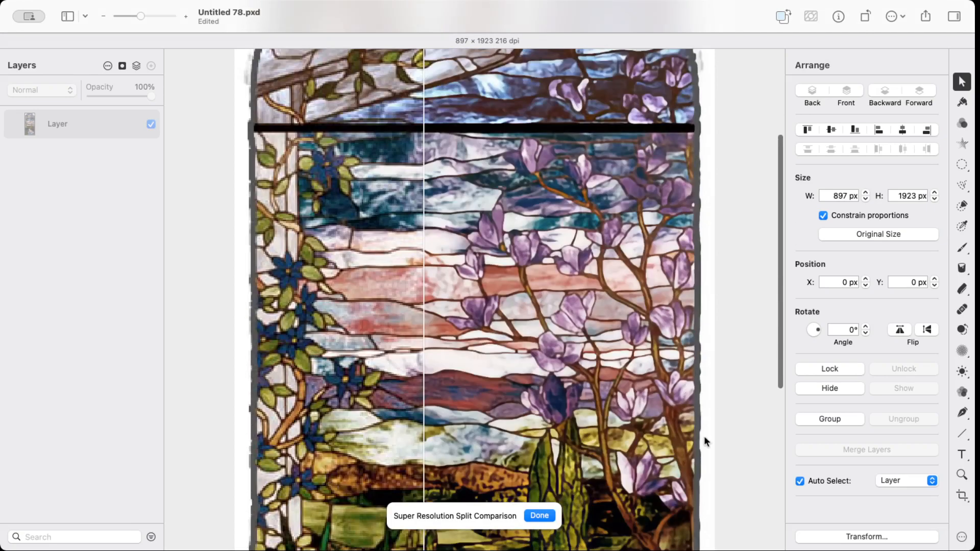
scroll(566, 315, down, 7)
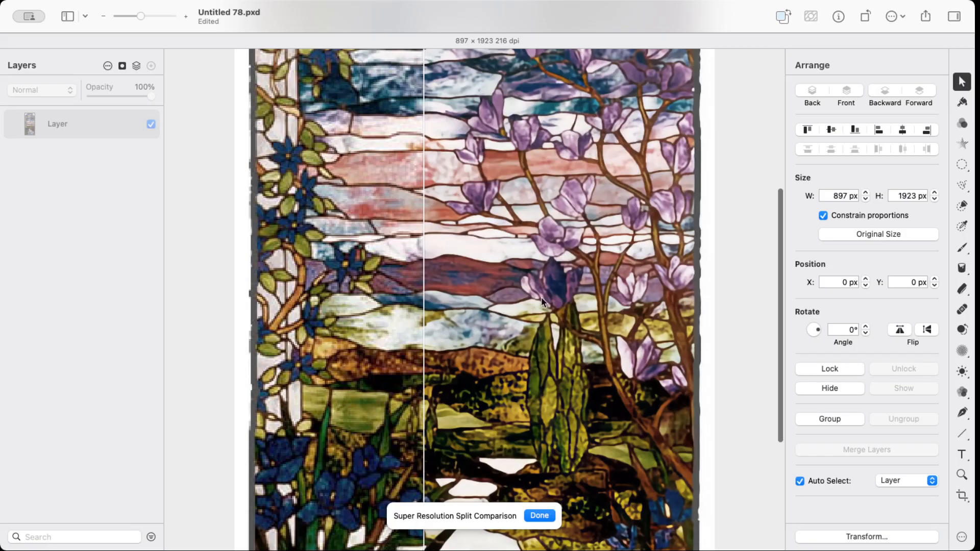
scroll(541, 297, down, 2)
scroll(540, 303, down, 4)
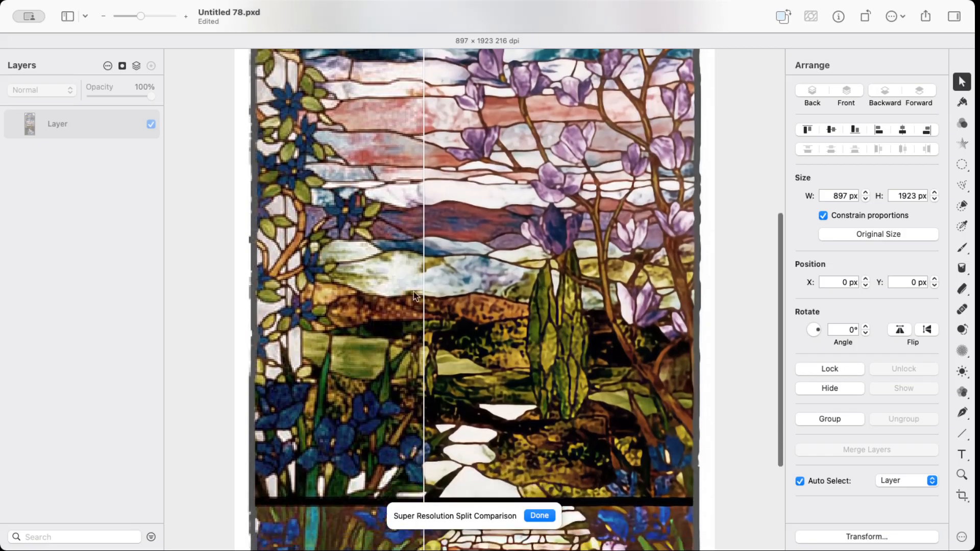
drag(422, 267, 477, 270)
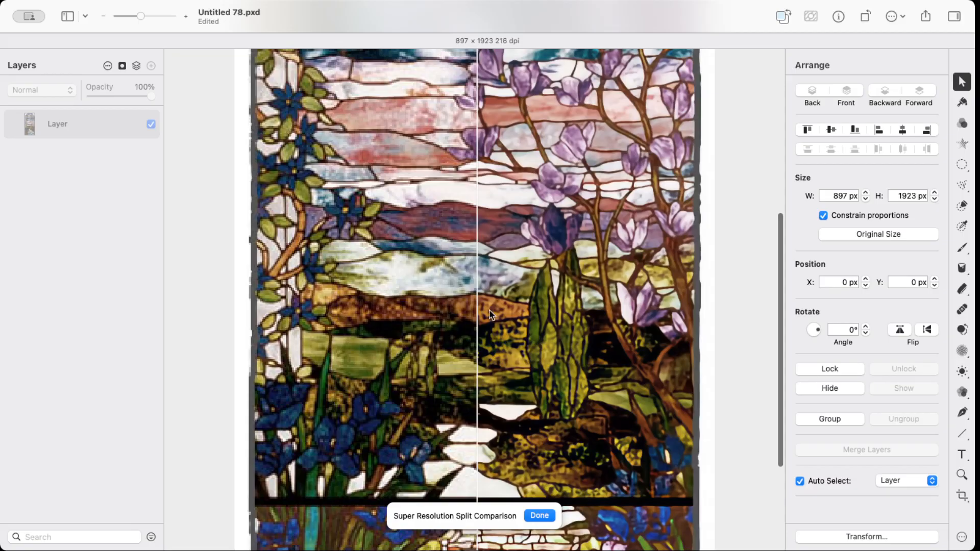
Finish the Super Resolution split comparison and check the upscaled window image down to the pond
scroll(489, 313, down, 2)
right_click(436, 276)
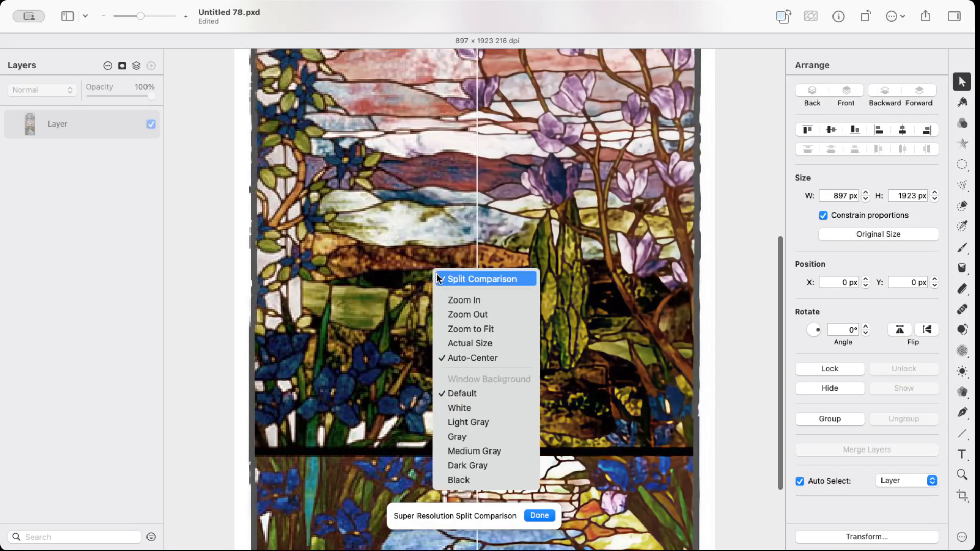
click(414, 261)
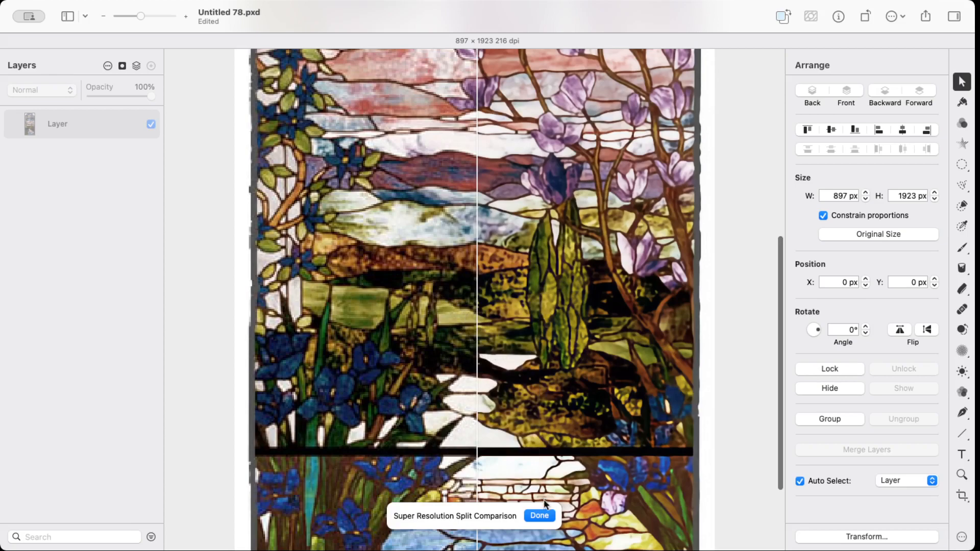
click(539, 514)
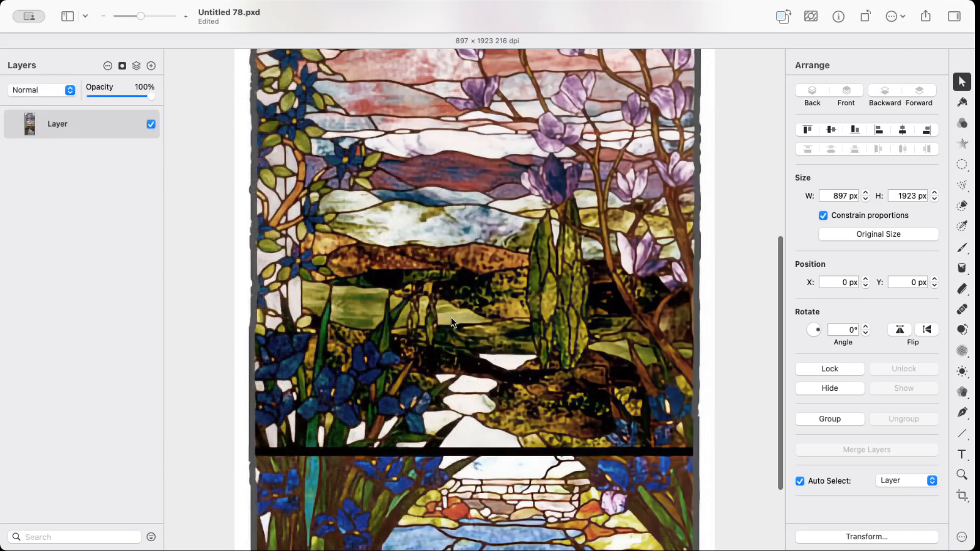
scroll(451, 322, down, 3)
scroll(451, 317, down, 2)
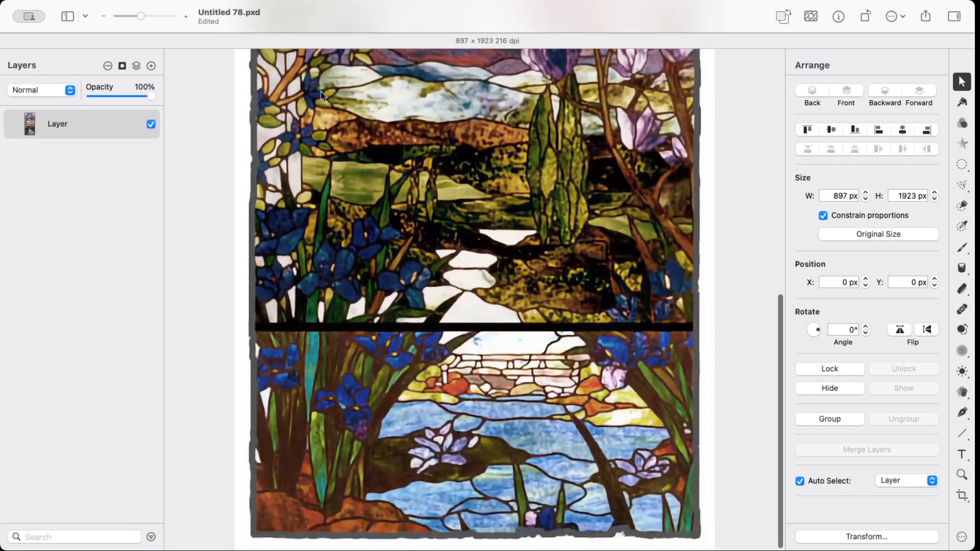
mouse_move(128, 19)
mouse_move(139, 18)
mouse_down()
mouse_move(118, 18)
mouse_move(128, 16)
mouse_up()
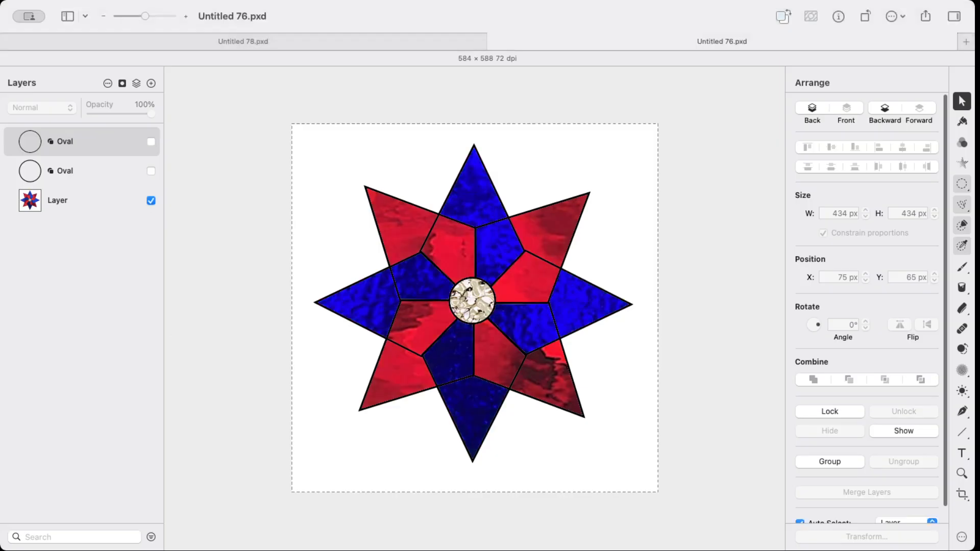
Inspect the eight-pointed star's round centre in Untitled 76.pxd up close and apply Super Resolution to the image
key(super+z)
key(super+shift+z)
mouse_move(146, 16)
mouse_down()
mouse_move(166, 18)
mouse_move(155, 17)
mouse_up()
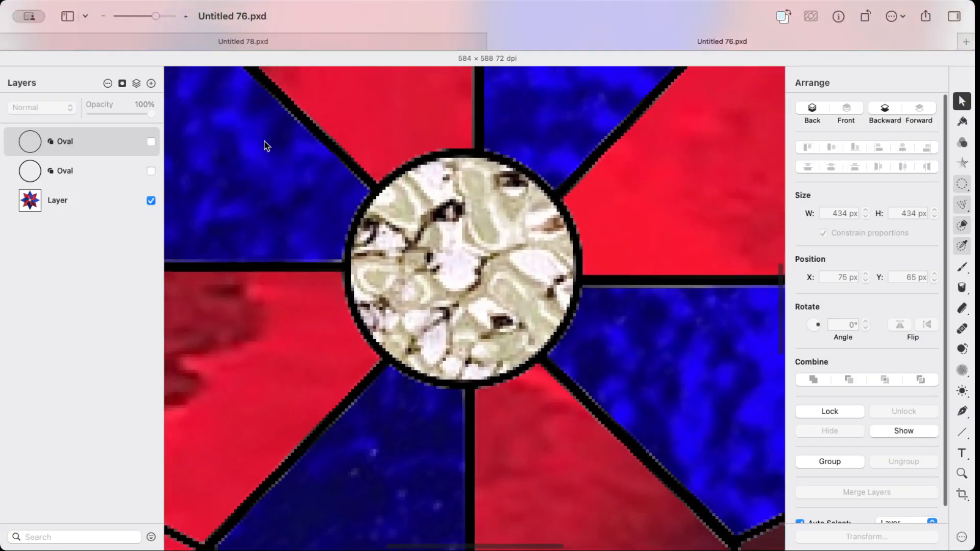
scroll(265, 146, down, 5)
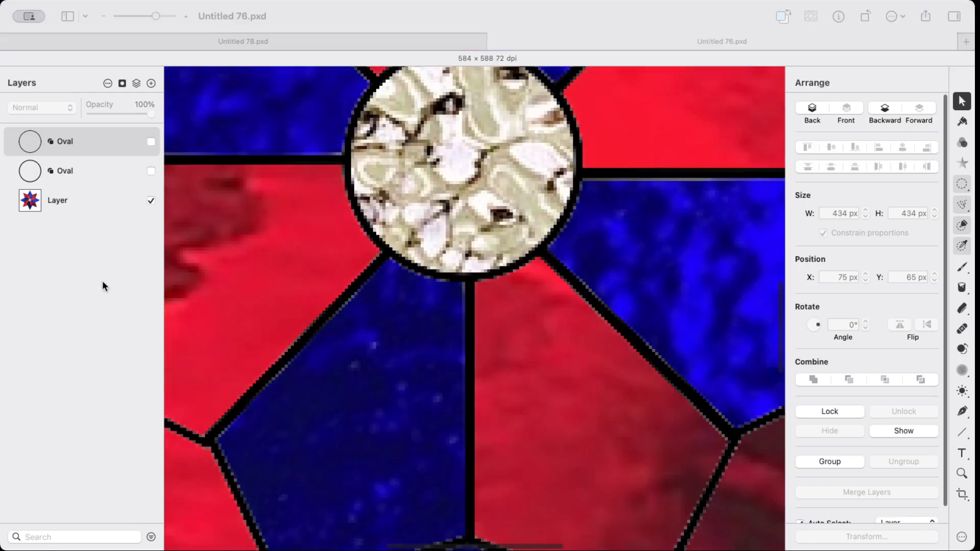
click(102, 281)
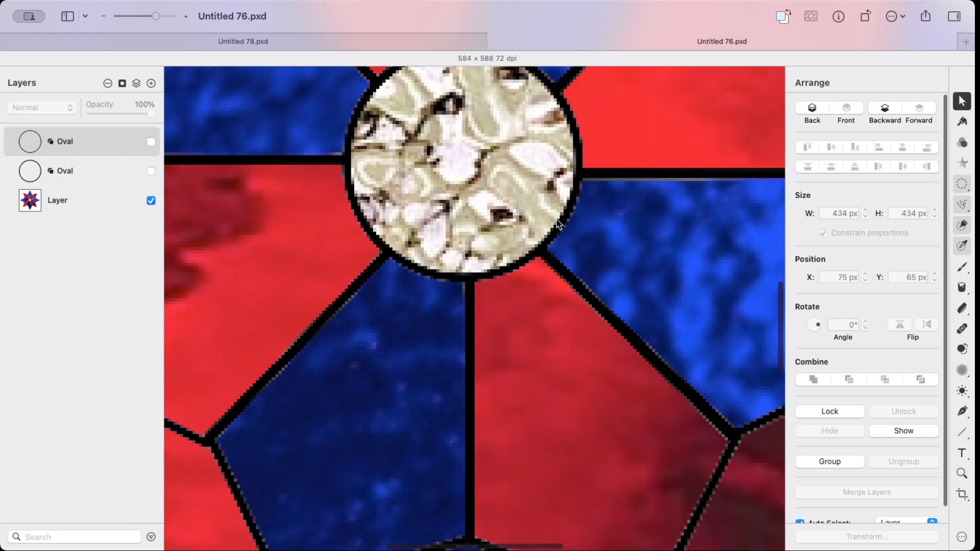
scroll(529, 273, up, 2)
scroll(528, 269, up, 2)
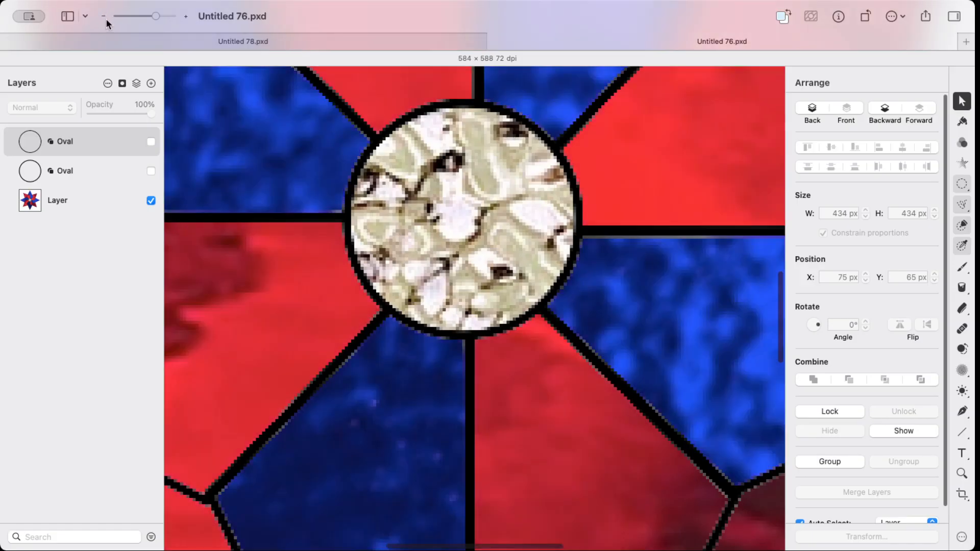
click(106, 20)
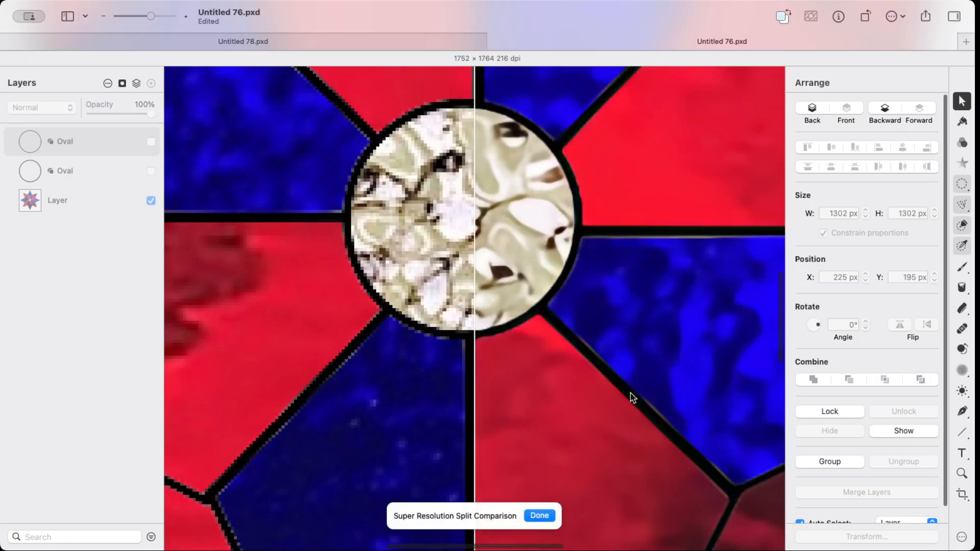
Compare the original and upscaled detail of the star's round centre and then the whole star, and finish the split comparison
scroll(630, 393, up, 3)
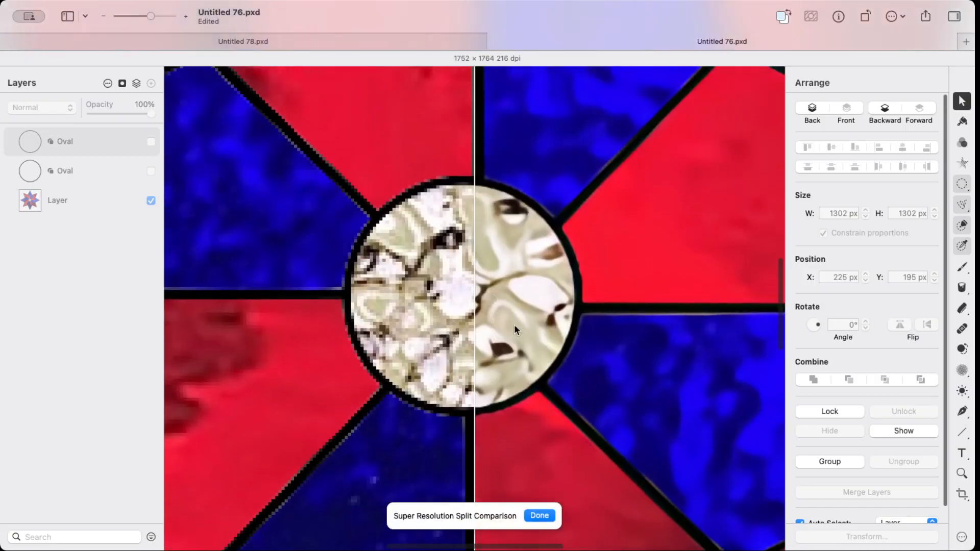
drag(473, 313, 392, 308)
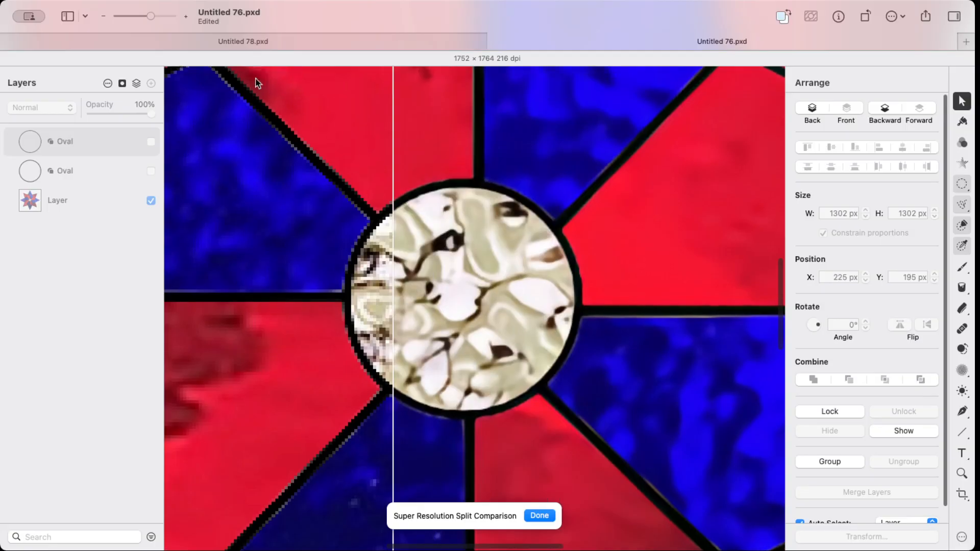
drag(150, 15, 131, 16)
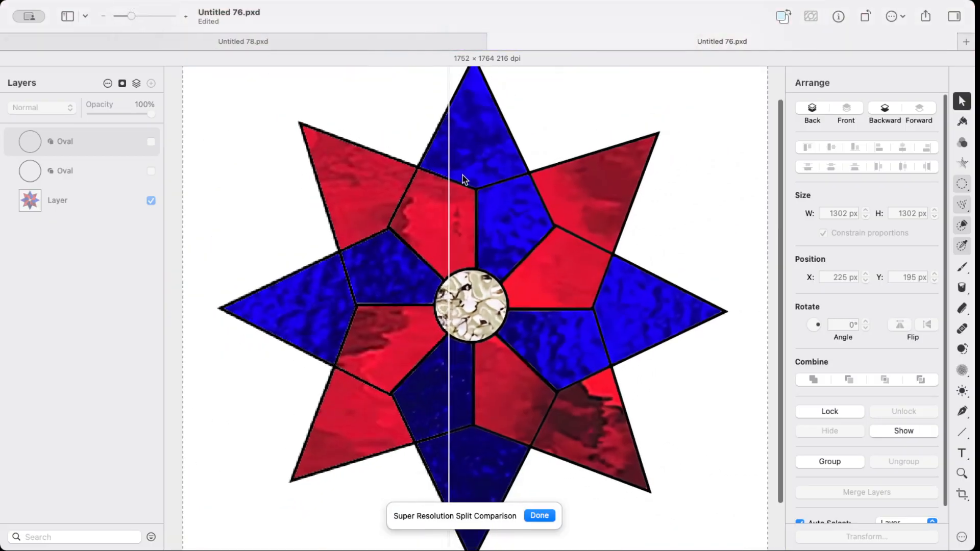
drag(451, 177, 492, 190)
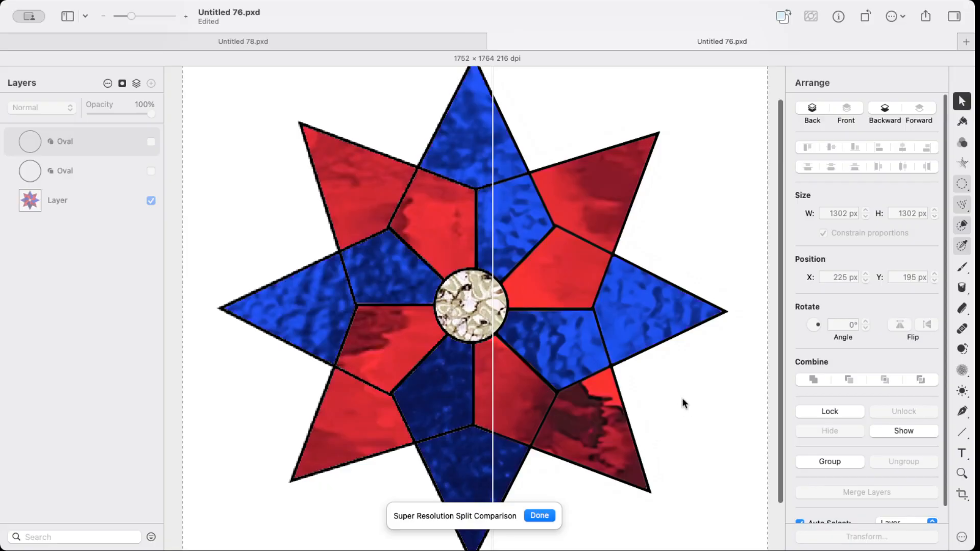
click(539, 515)
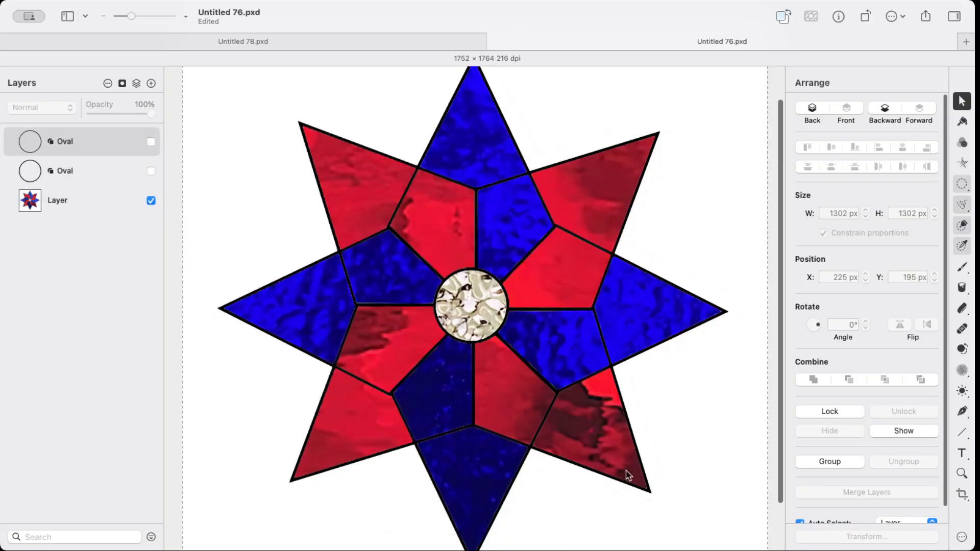
Add a Hue Adjust effect to the star image layer and set its angle to 345.5°
click(537, 259)
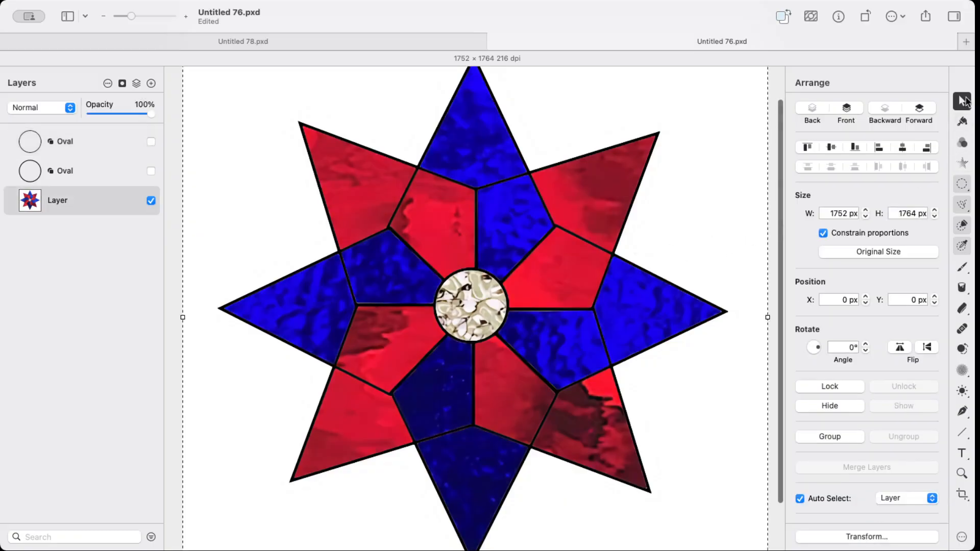
click(965, 166)
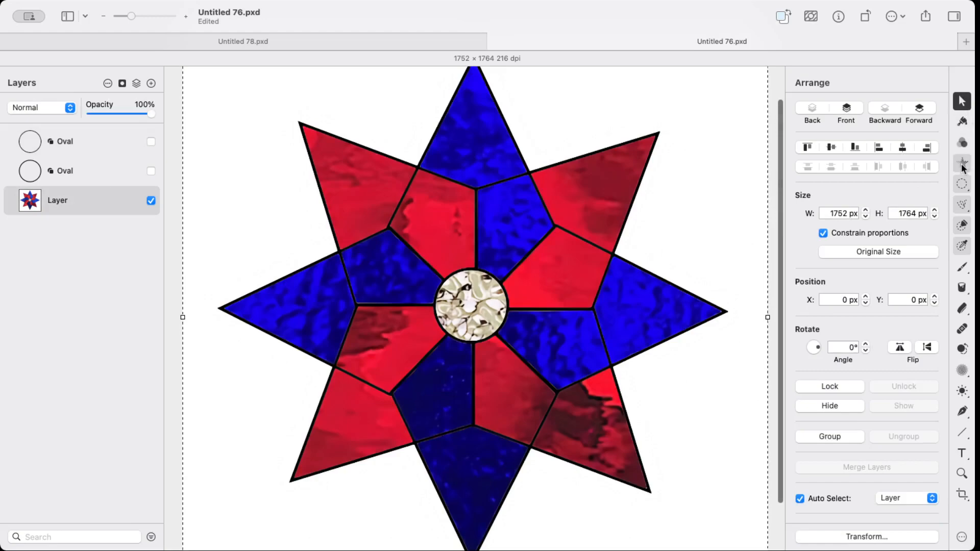
click(888, 204)
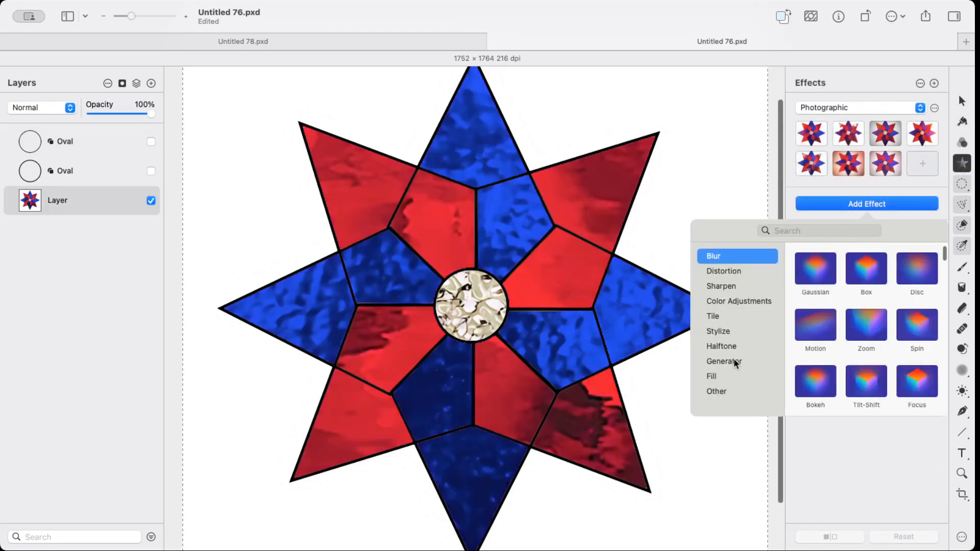
click(727, 302)
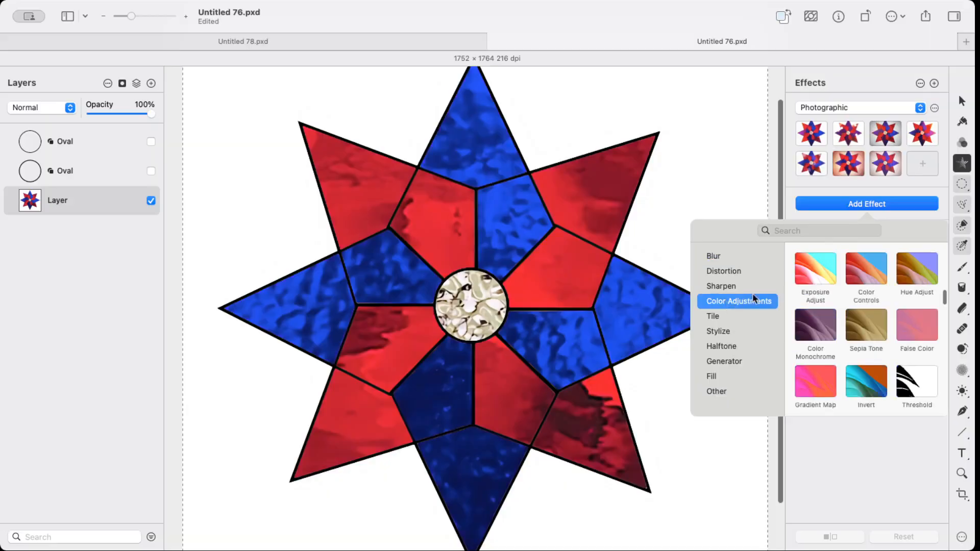
click(926, 269)
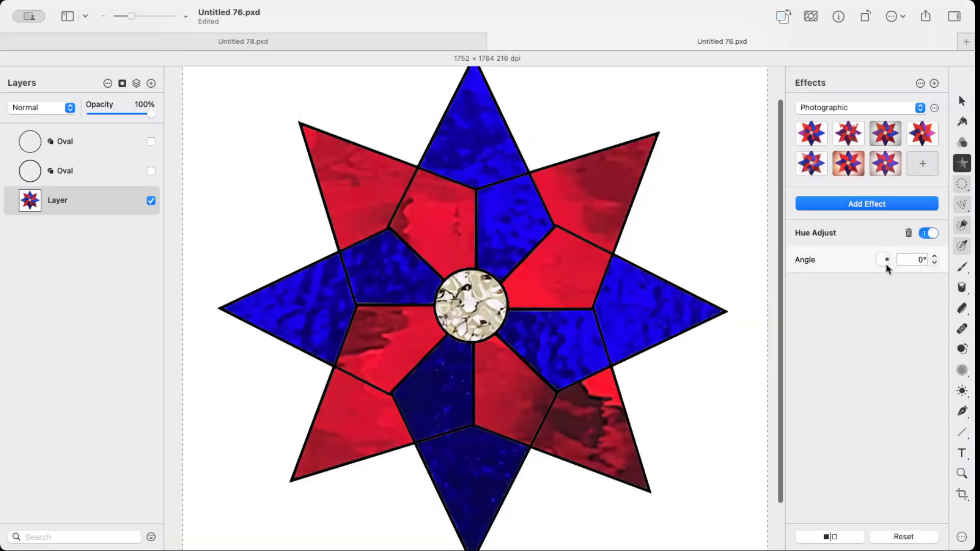
mouse_move(886, 258)
mouse_down()
mouse_move(873, 262)
mouse_move(881, 243)
mouse_move(914, 258)
mouse_move(904, 266)
mouse_move(911, 258)
mouse_move(895, 245)
mouse_move(895, 261)
mouse_up()
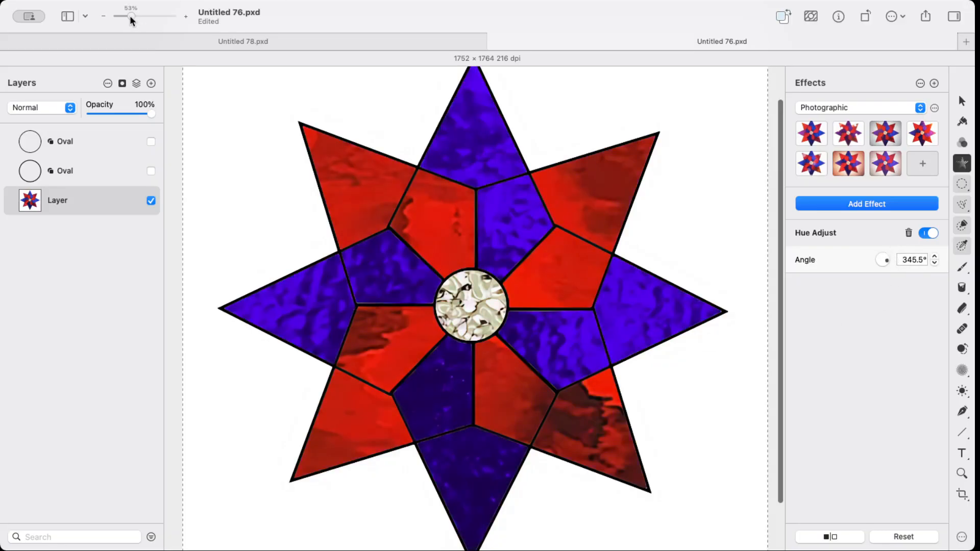
drag(131, 16, 124, 18)
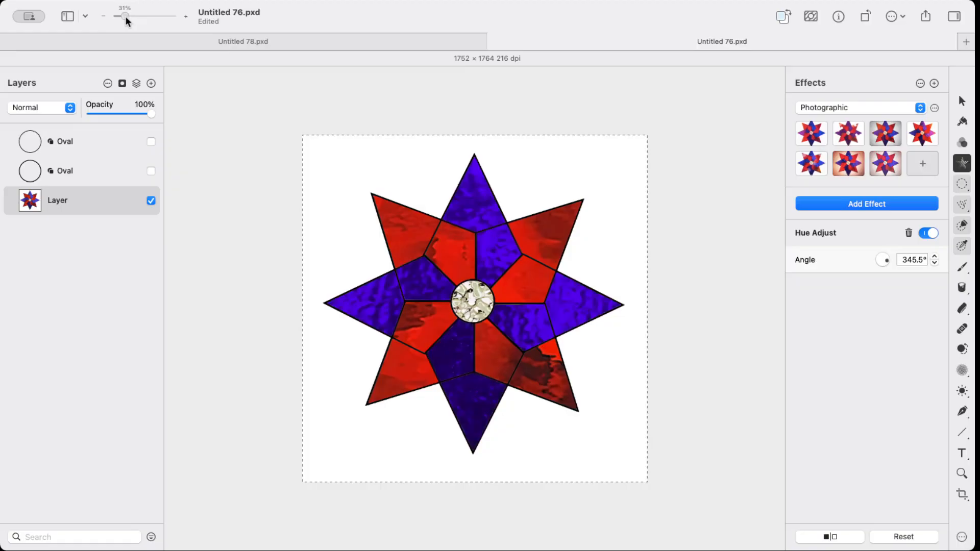
mouse_move(126, 16)
mouse_down()
mouse_move(141, 23)
mouse_move(129, 22)
mouse_up()
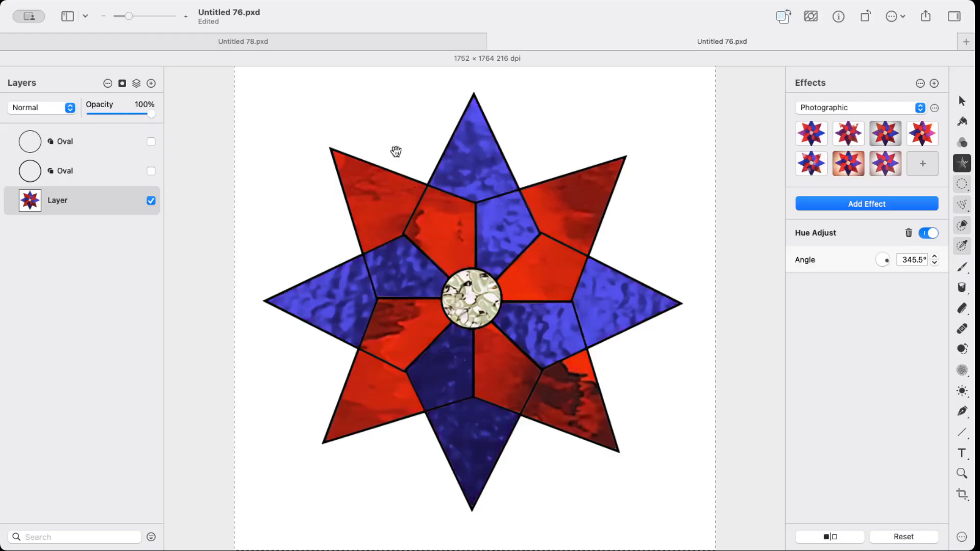
right_click(511, 245)
click(646, 234)
key(o)
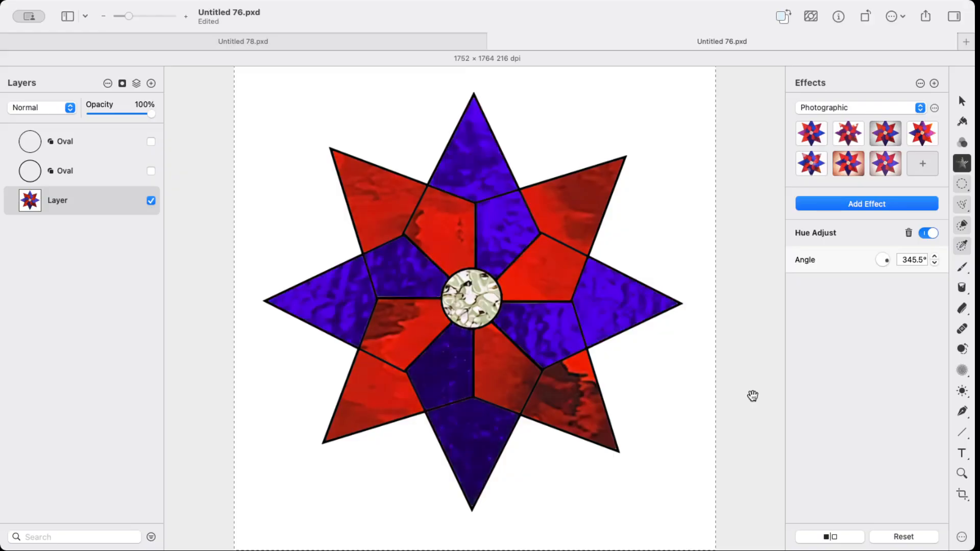